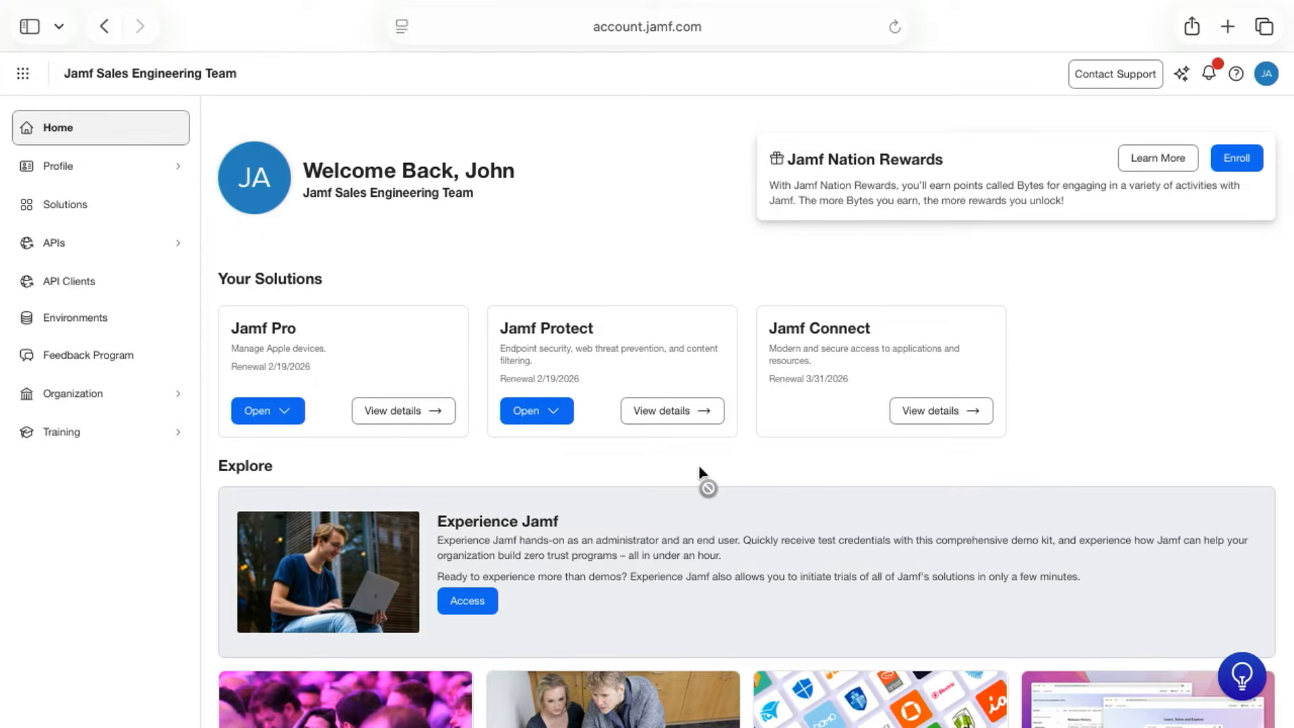
- Open the Jamf Pro dashboard for the jamfnation instance
left_click(23, 73)
left_click(371, 246)
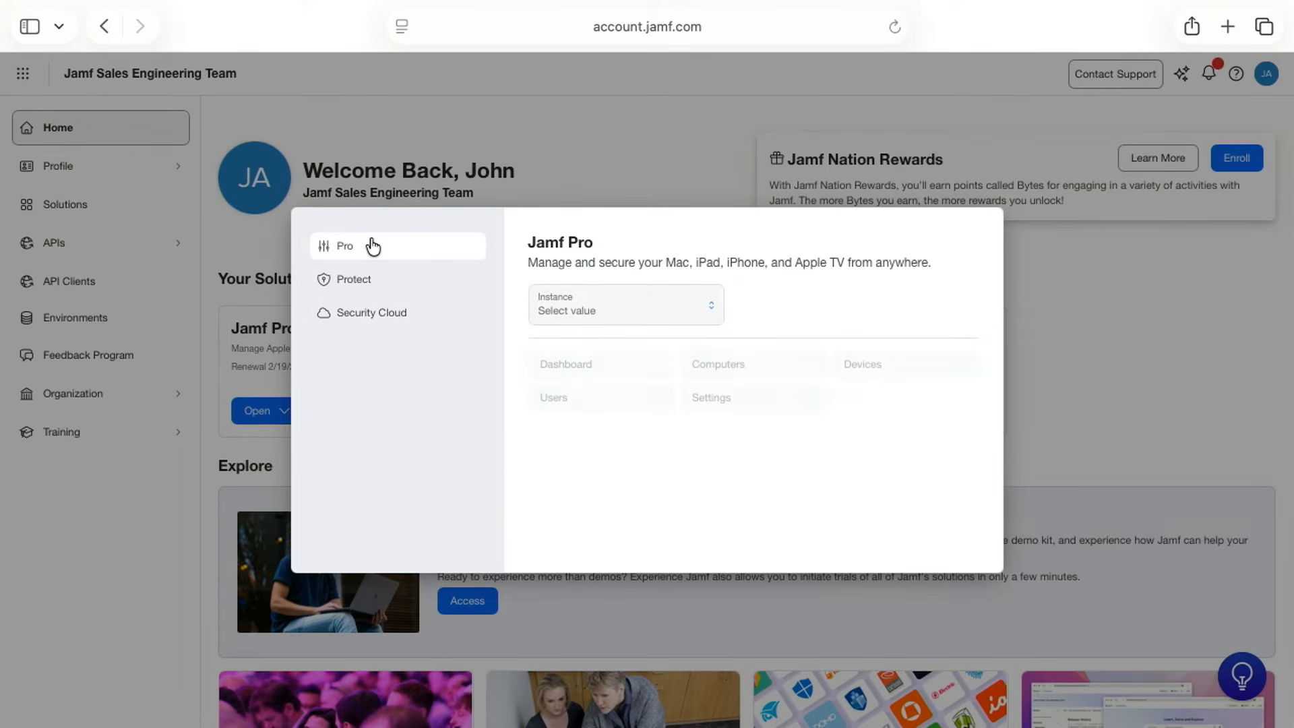
left_click(573, 311)
left_click(586, 345)
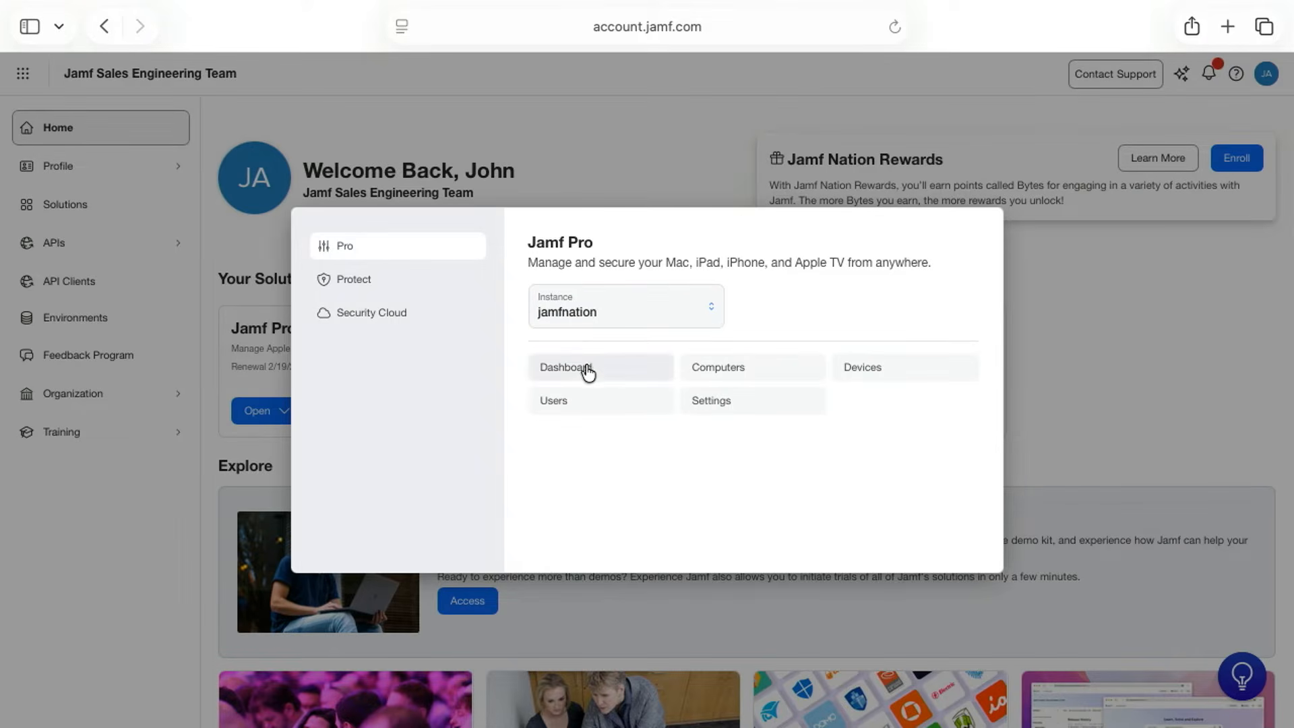
left_click(587, 370)
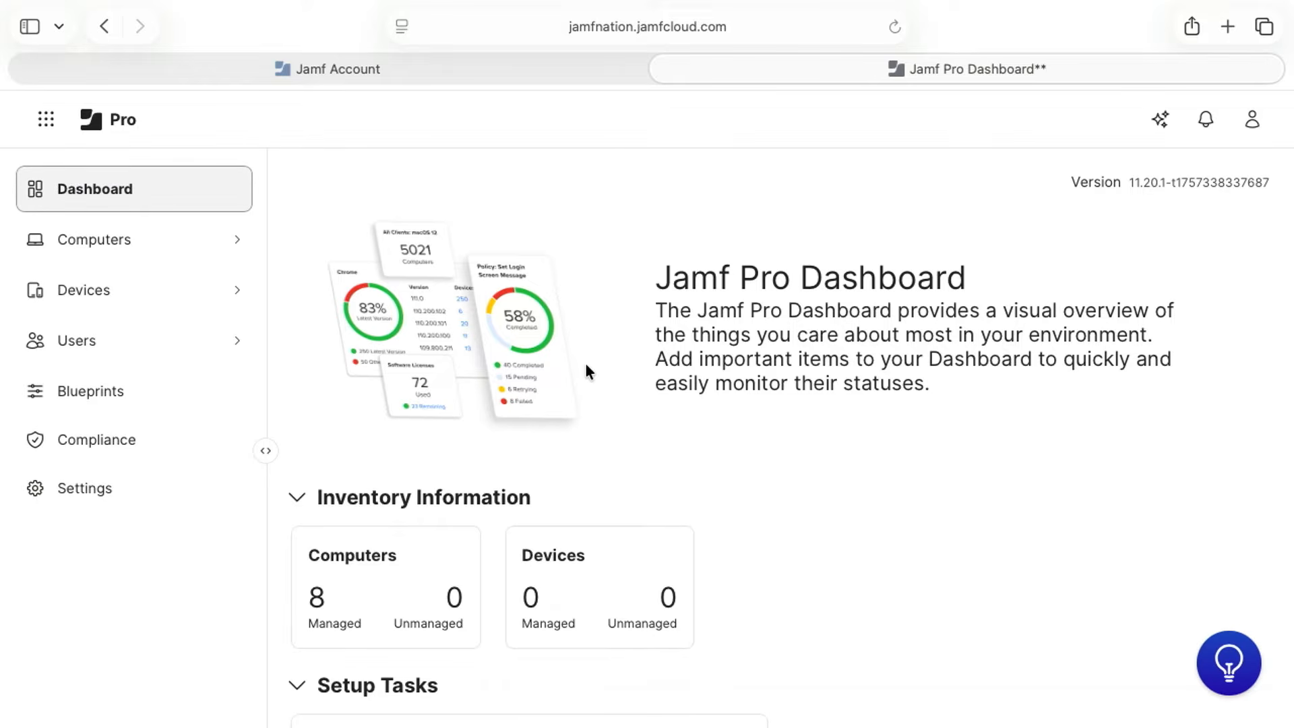
- Open Blueprints at a reduced page zoom and review the available quick start blueprints
left_click(134, 403)
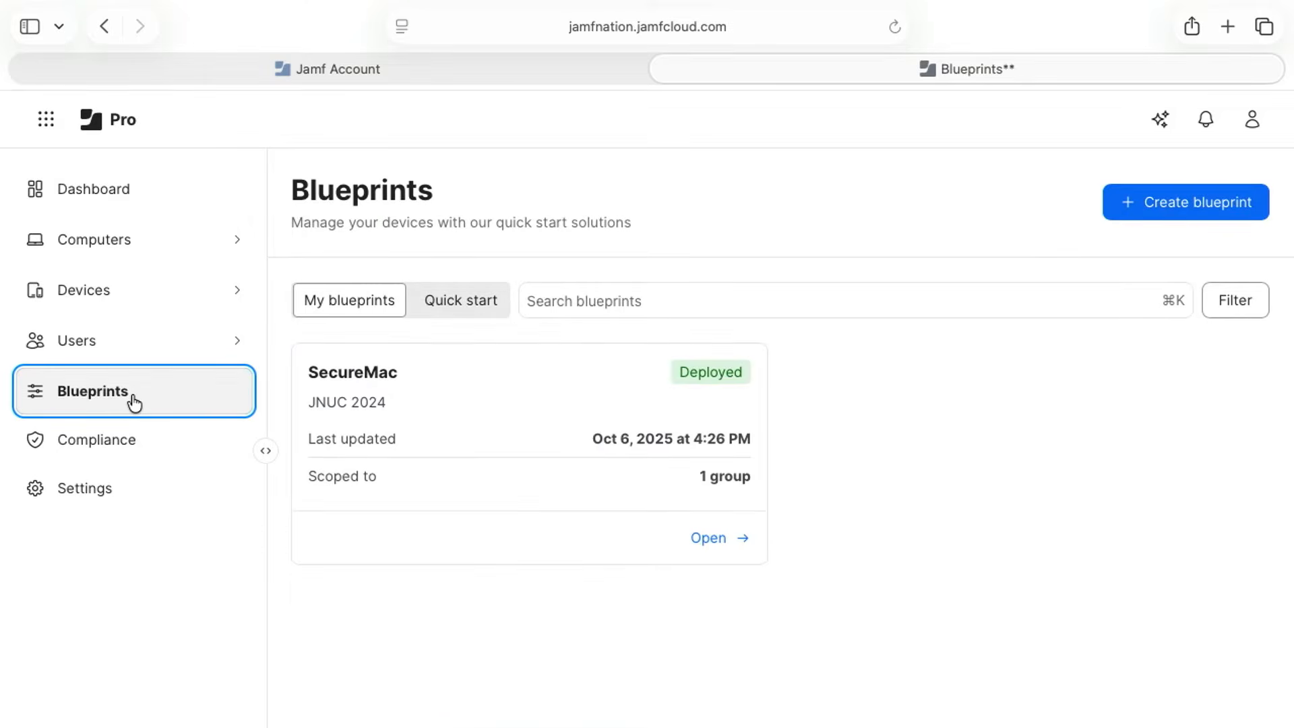
key("super+minus")
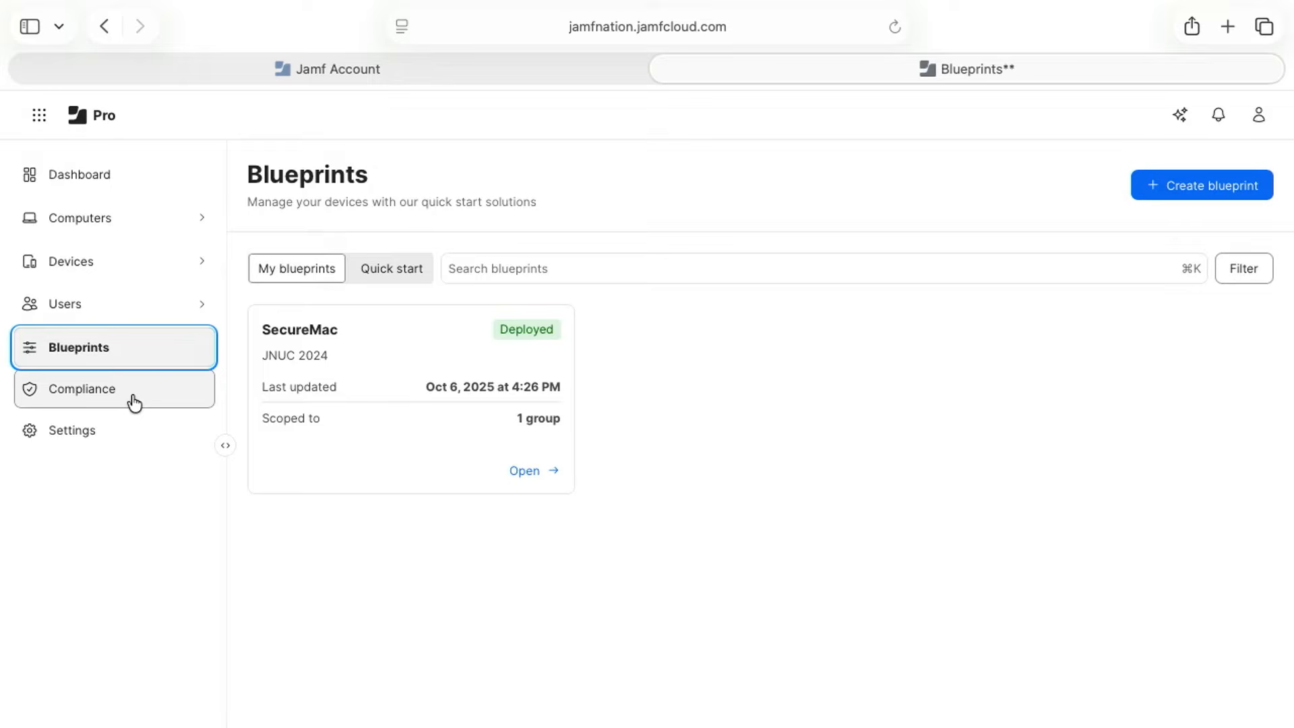
left_click(397, 278)
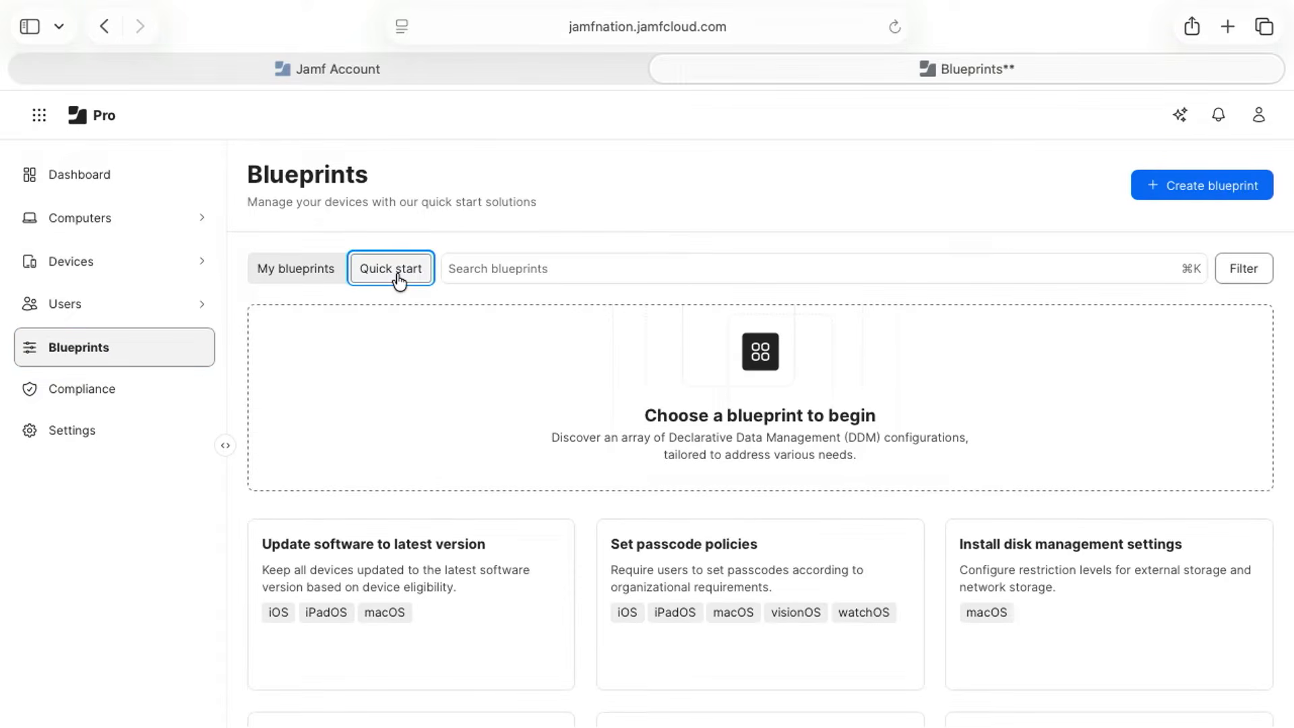
key("super+minus")
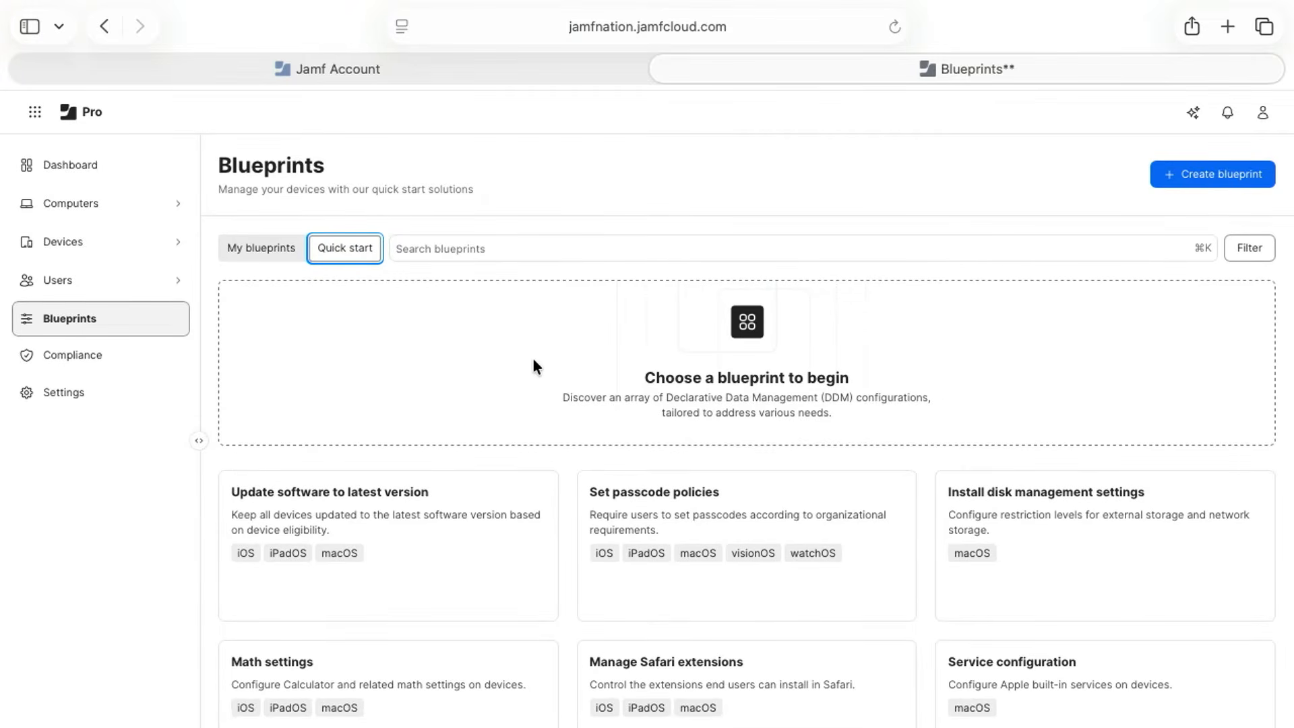
scroll(533, 365, "down", 5)
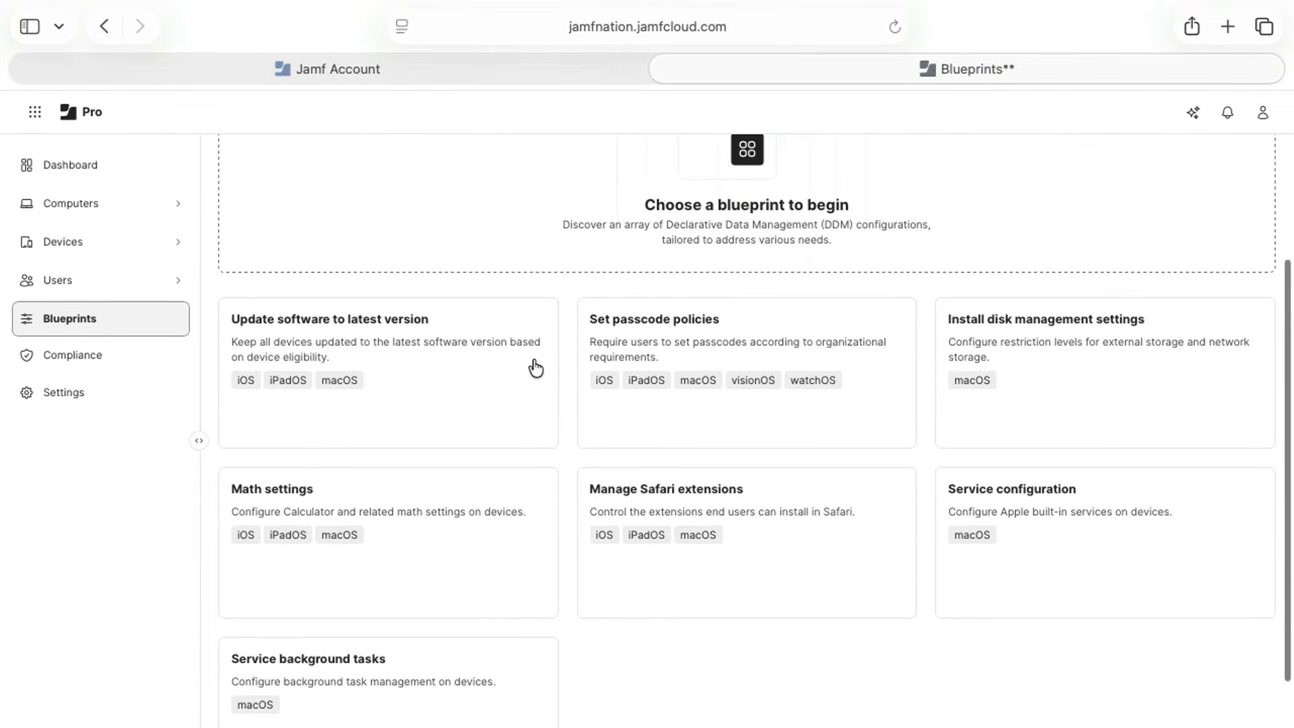
scroll(531, 367, "up", 6)
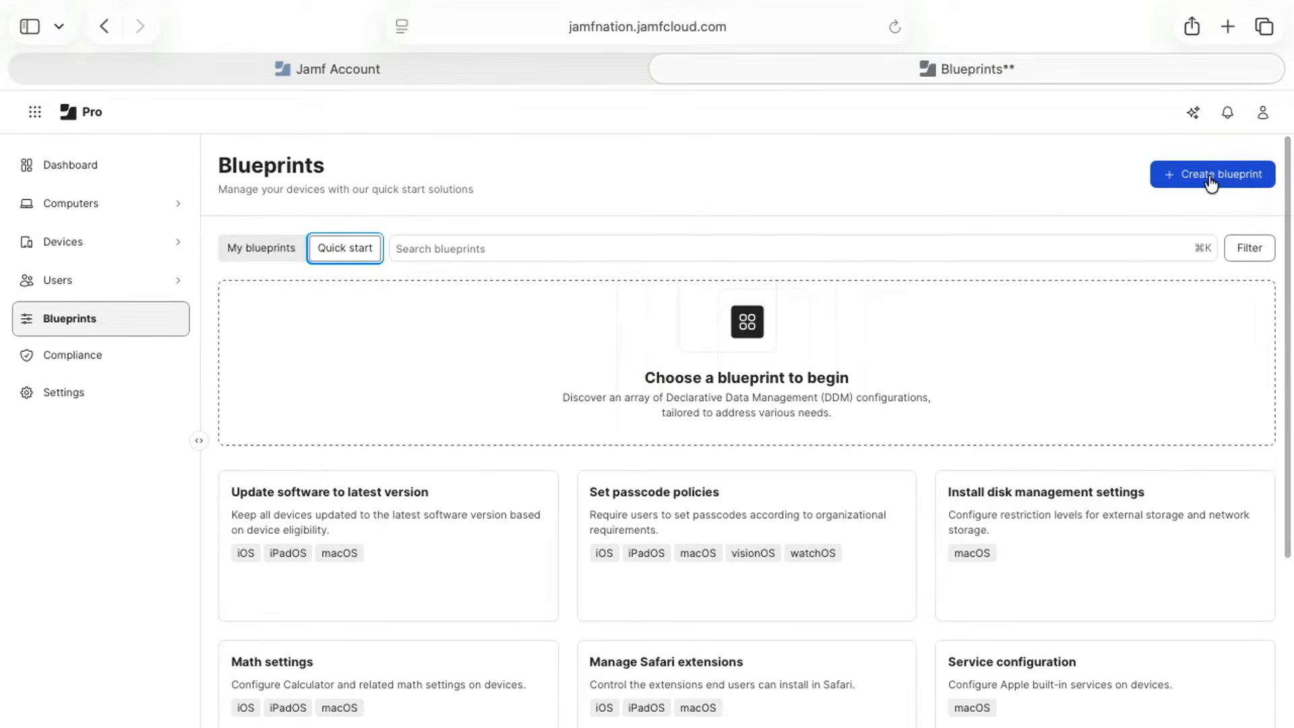
- Open the existing SecureMac blueprint and search its components library for "software"
left_click(263, 255)
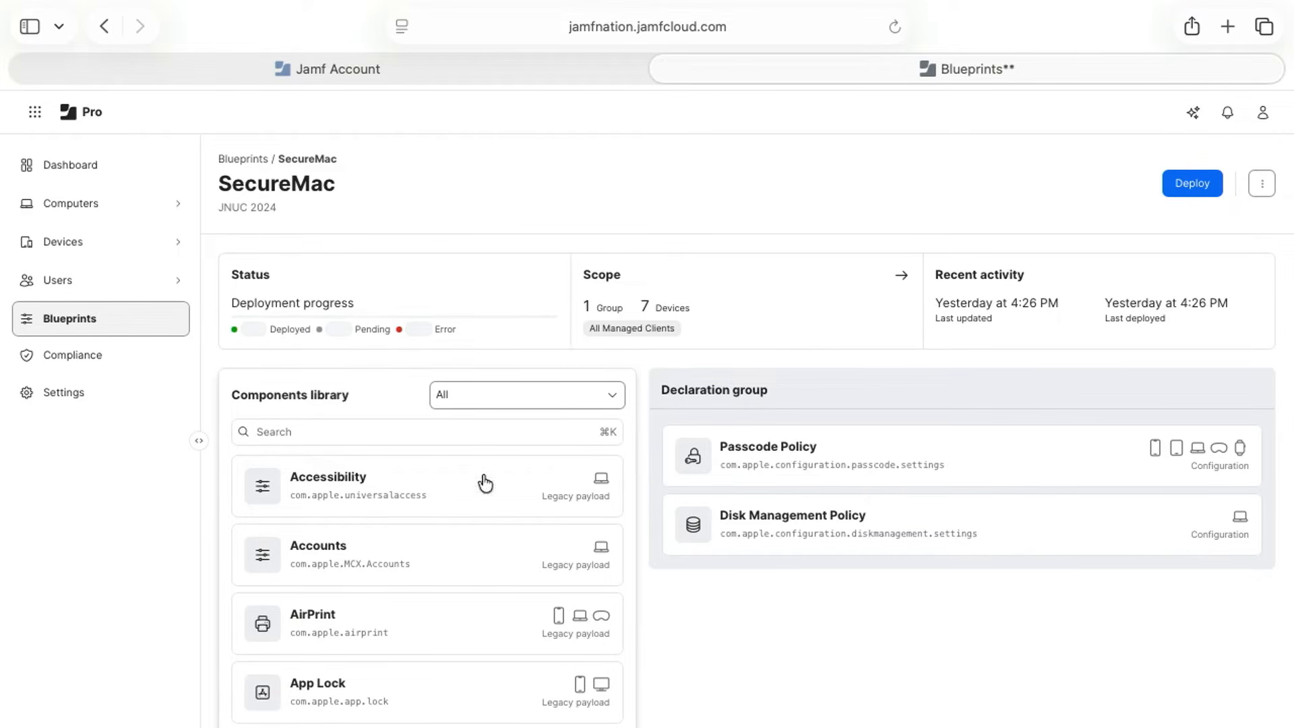
left_click(406, 434)
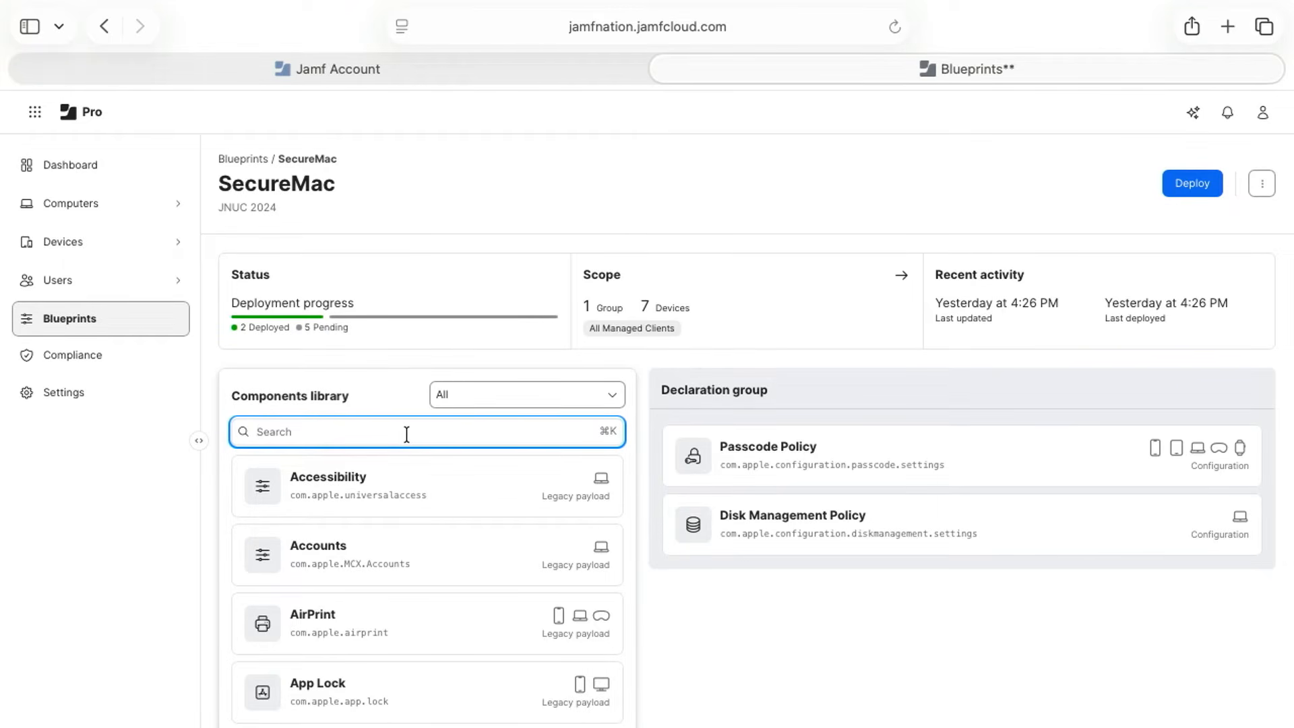
type("softwa")
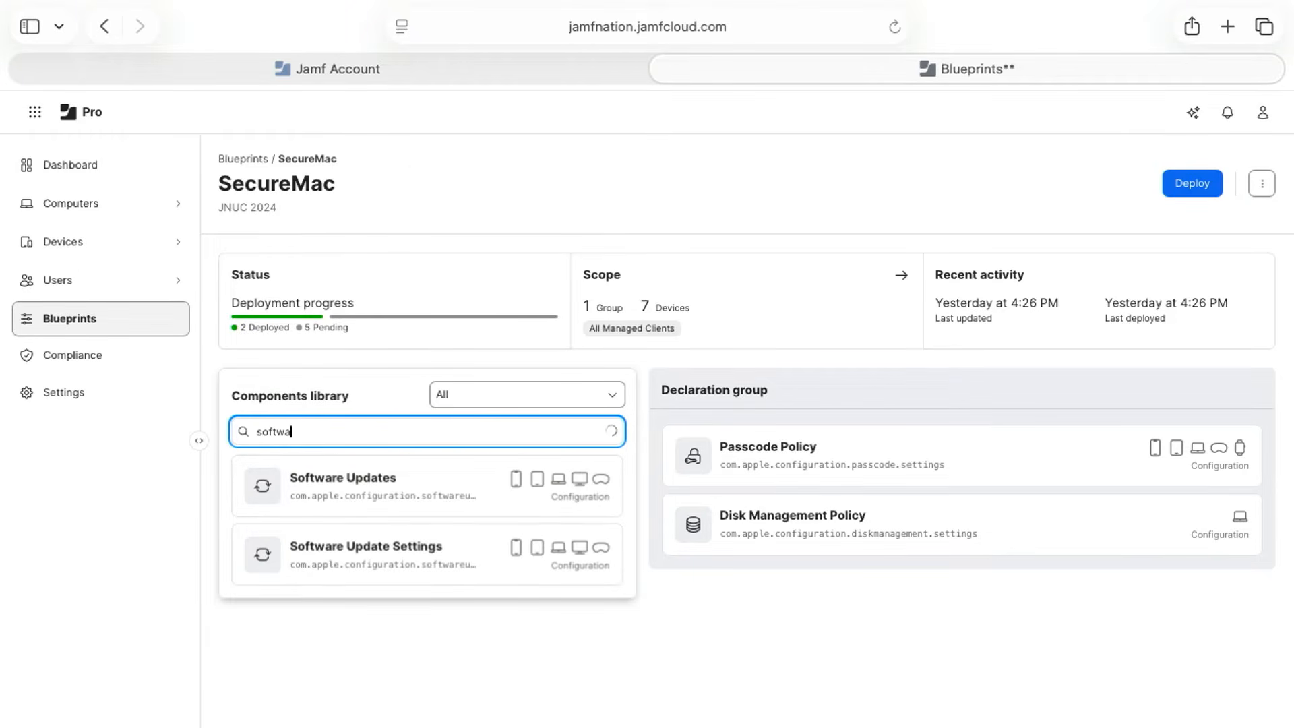
type("re")
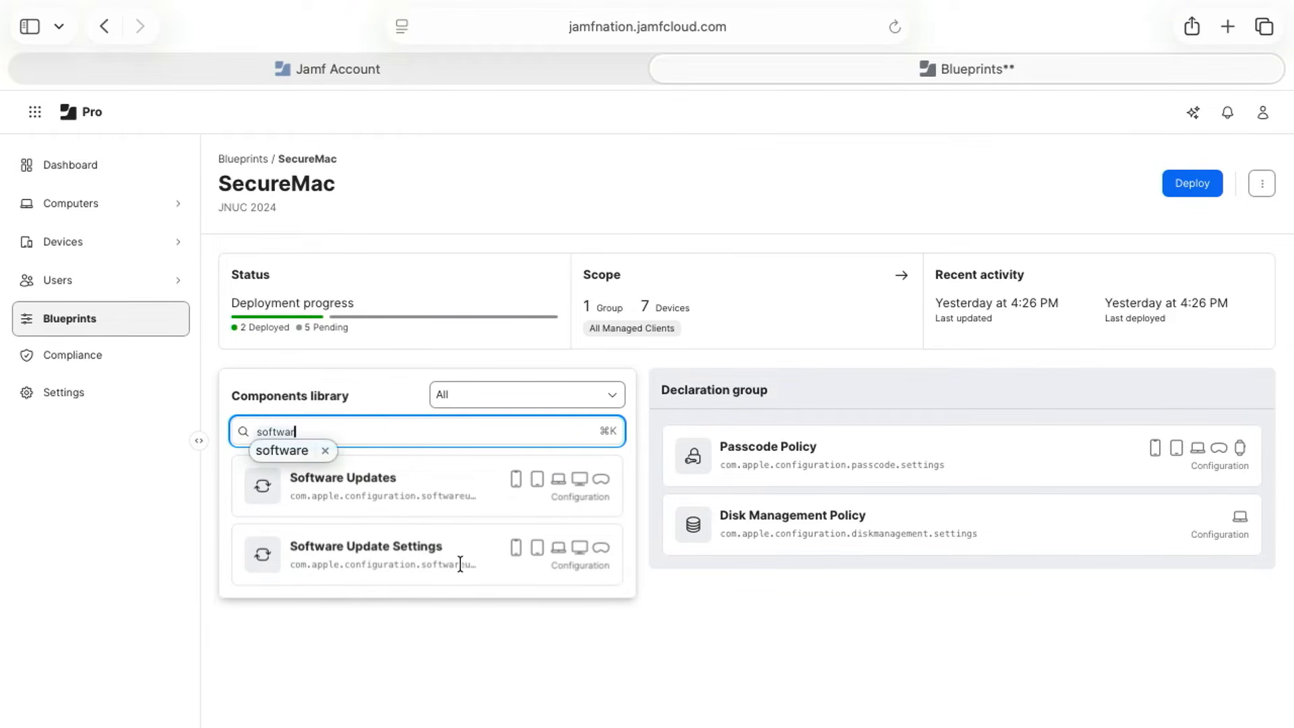
- In the Software Update Settings component, enable software update installation by standard users and notifications for updates scheduled by declarations
left_click(463, 570)
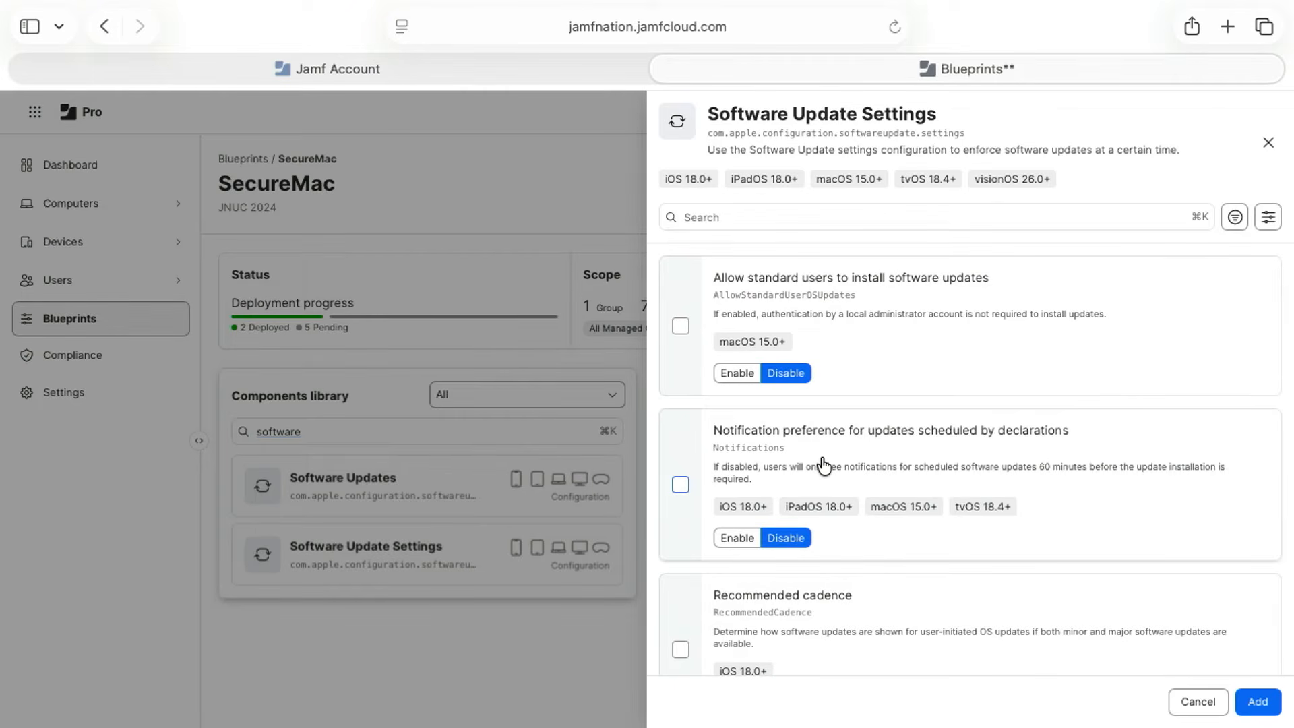
left_click(742, 384)
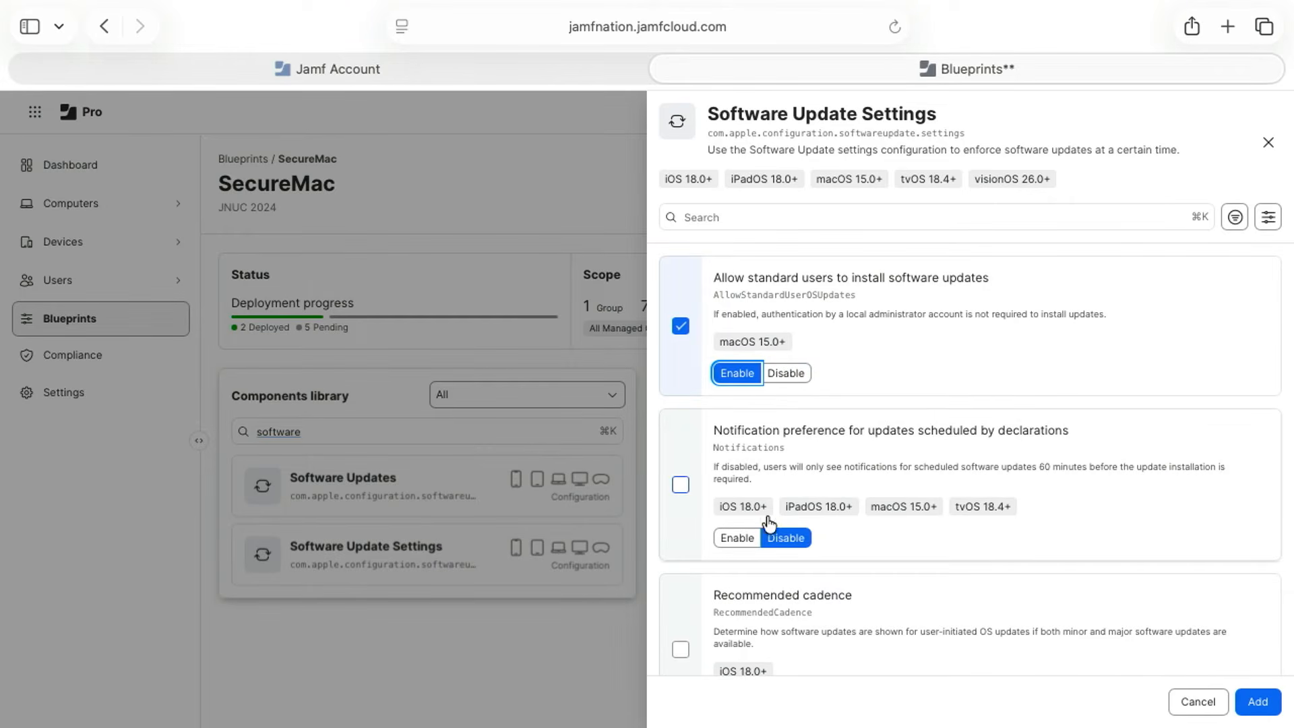
left_click(738, 538)
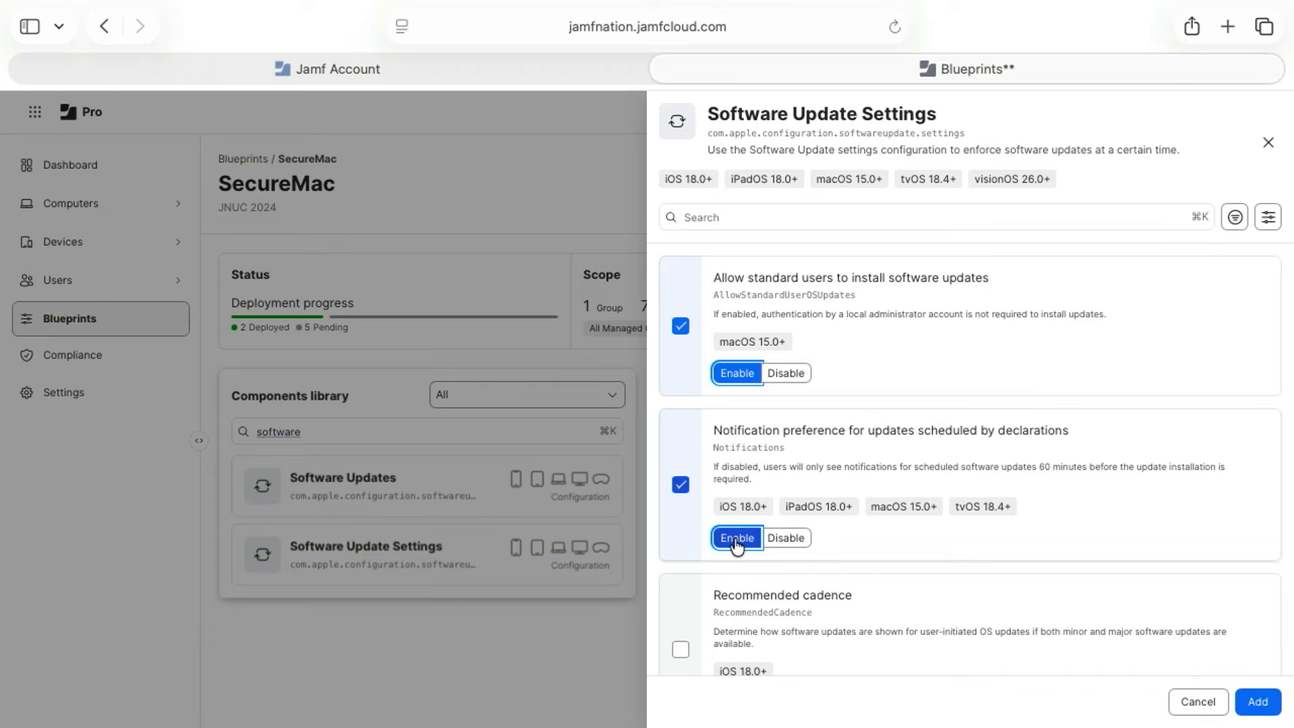
- Review the Deferrals options without setting any, and add the Software Update Settings component to the blueprint
scroll(904, 613, "down", 10)
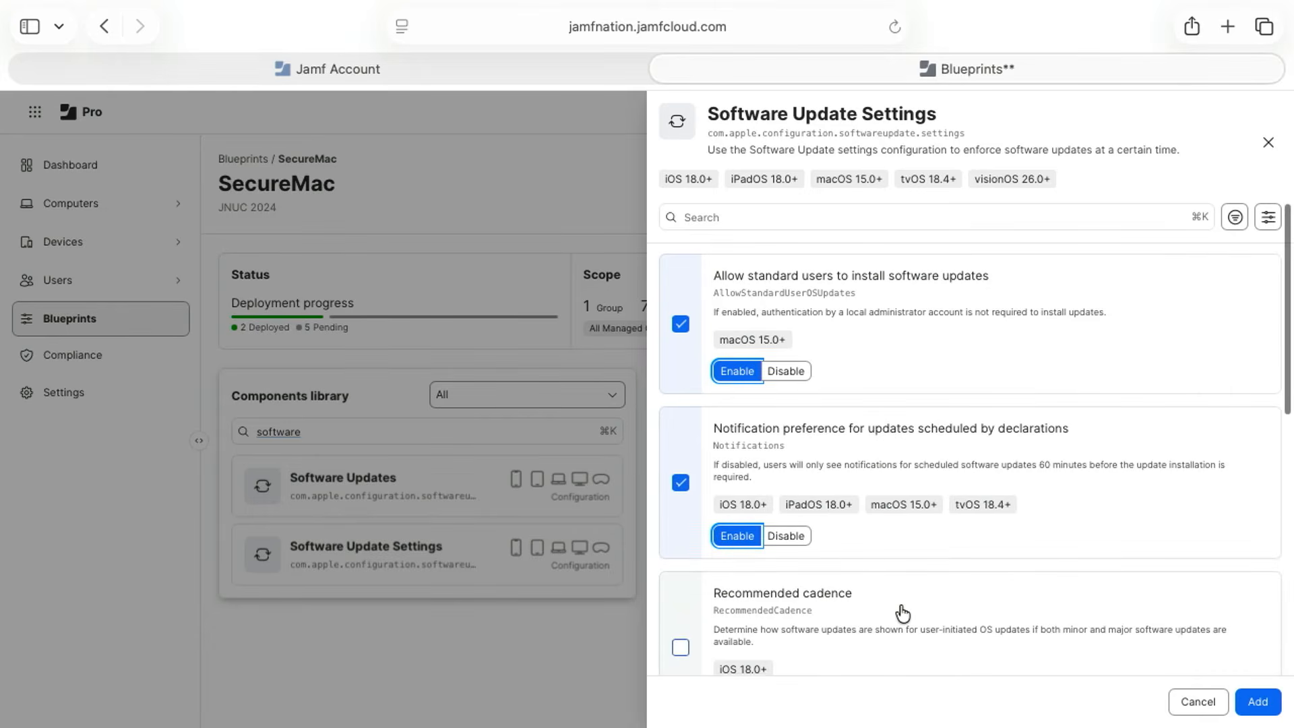
scroll(902, 611, "down", 2)
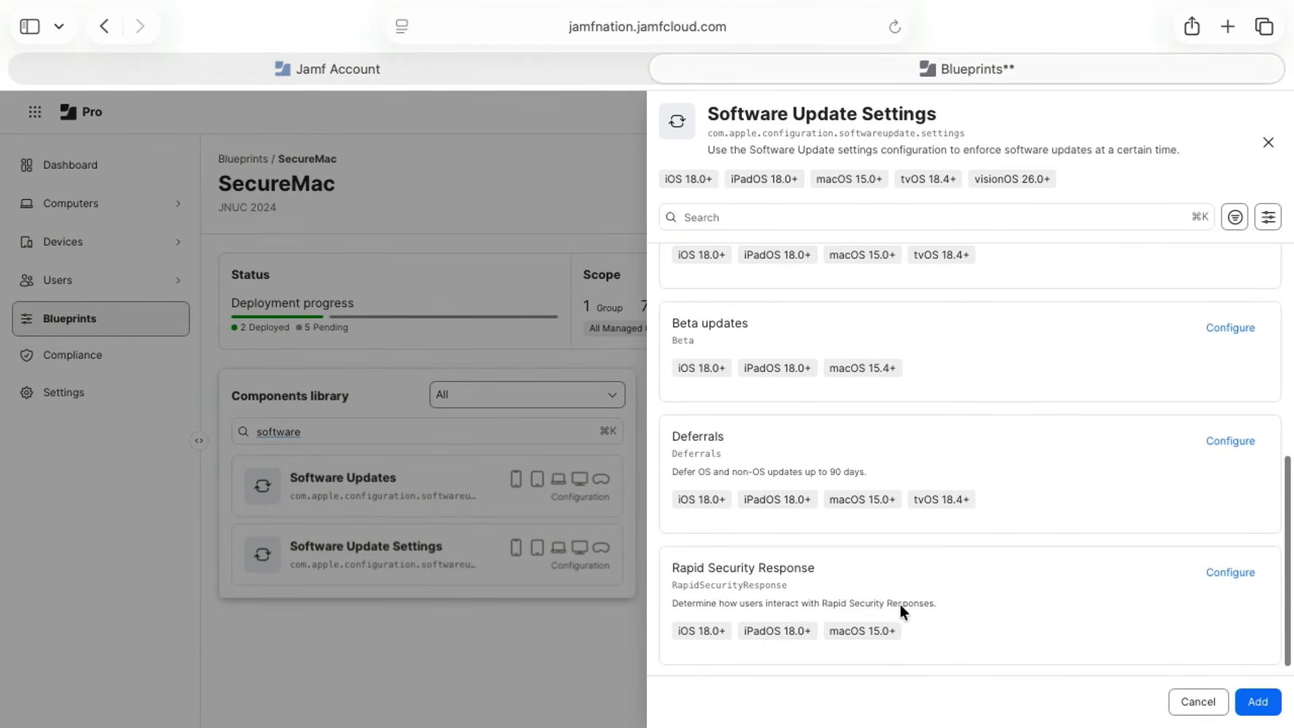
left_click(1229, 445)
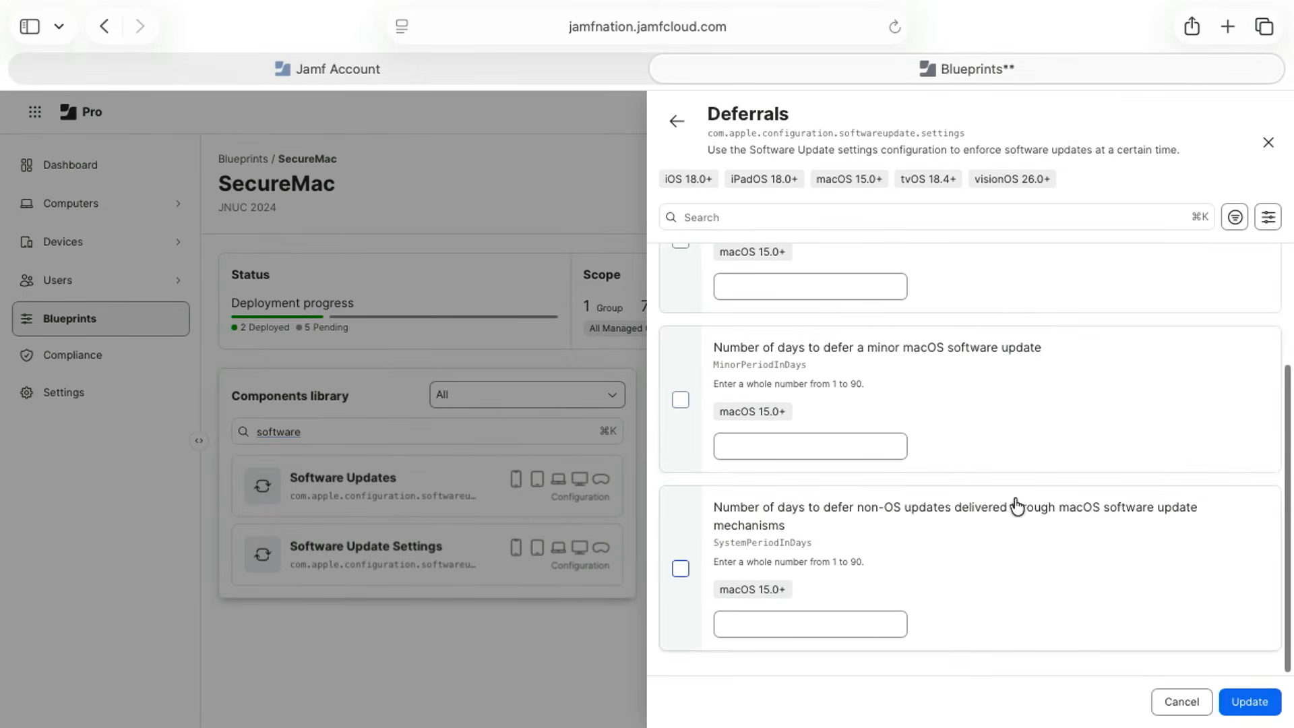
scroll(968, 523, "up", 3)
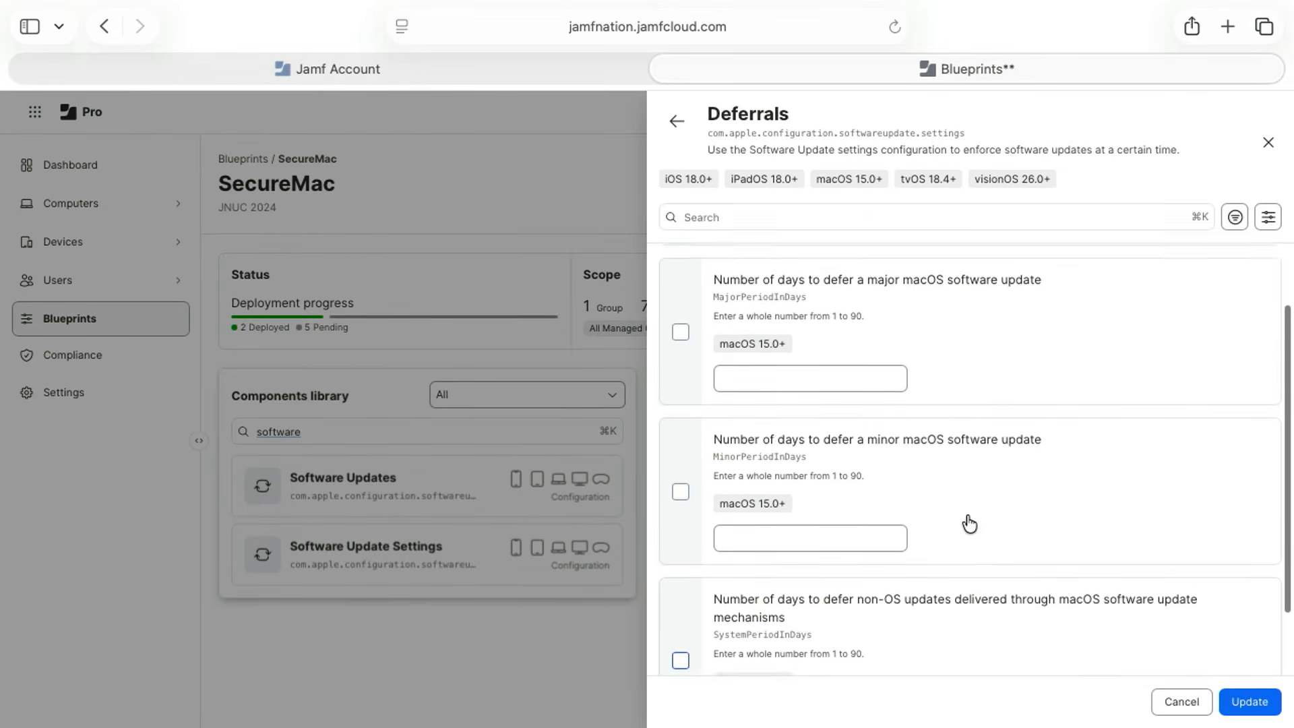
scroll(968, 523, "up", 2)
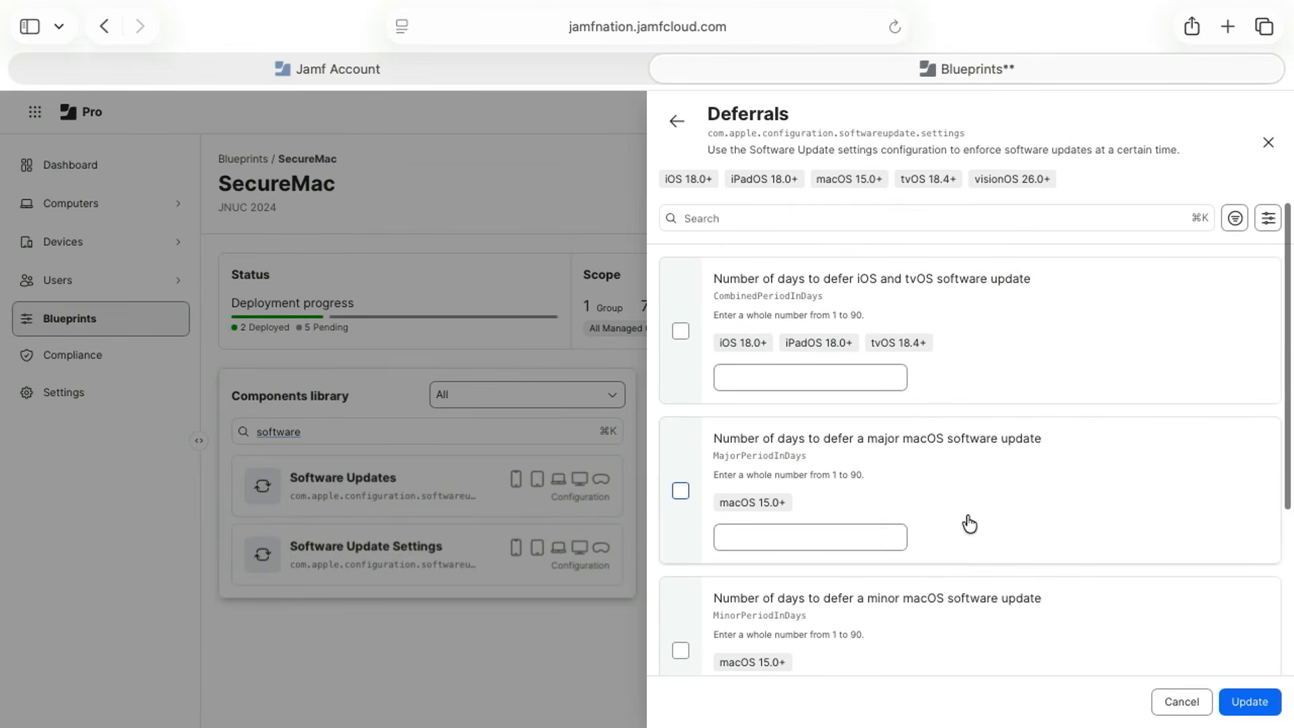
scroll(968, 523, "down", 4)
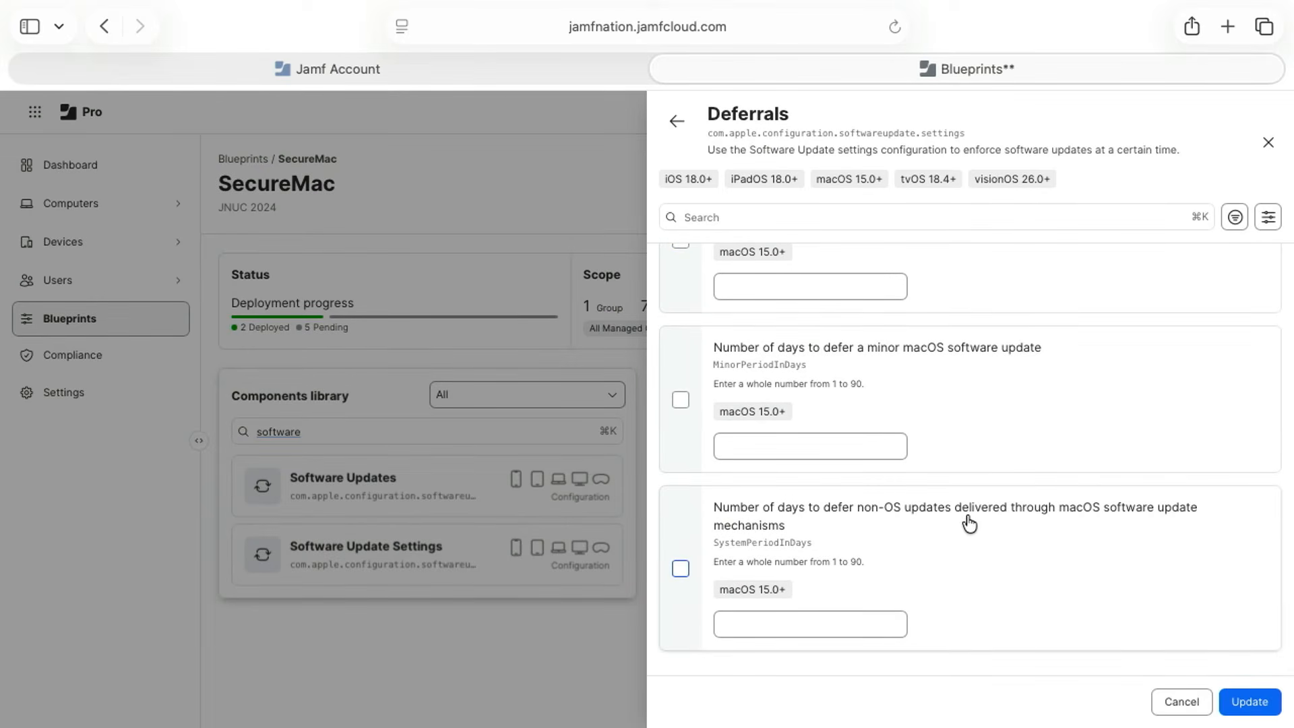
left_click(678, 122)
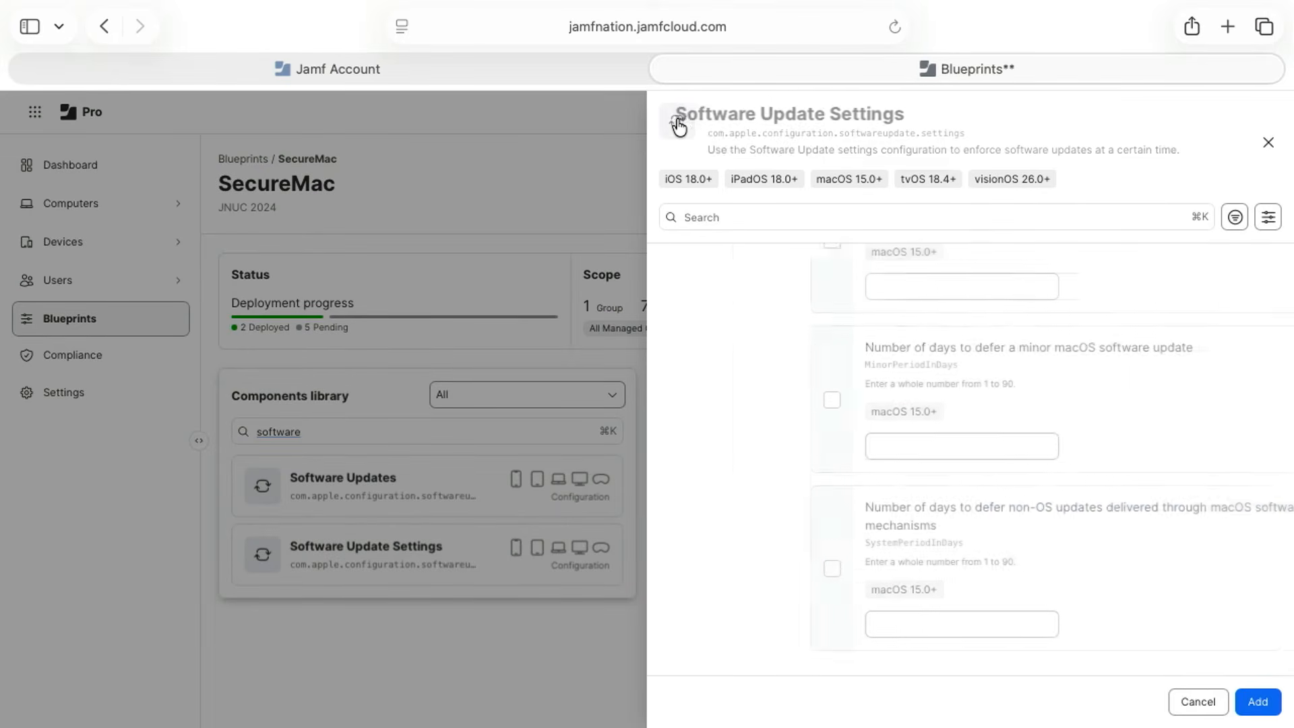
left_click(1256, 705)
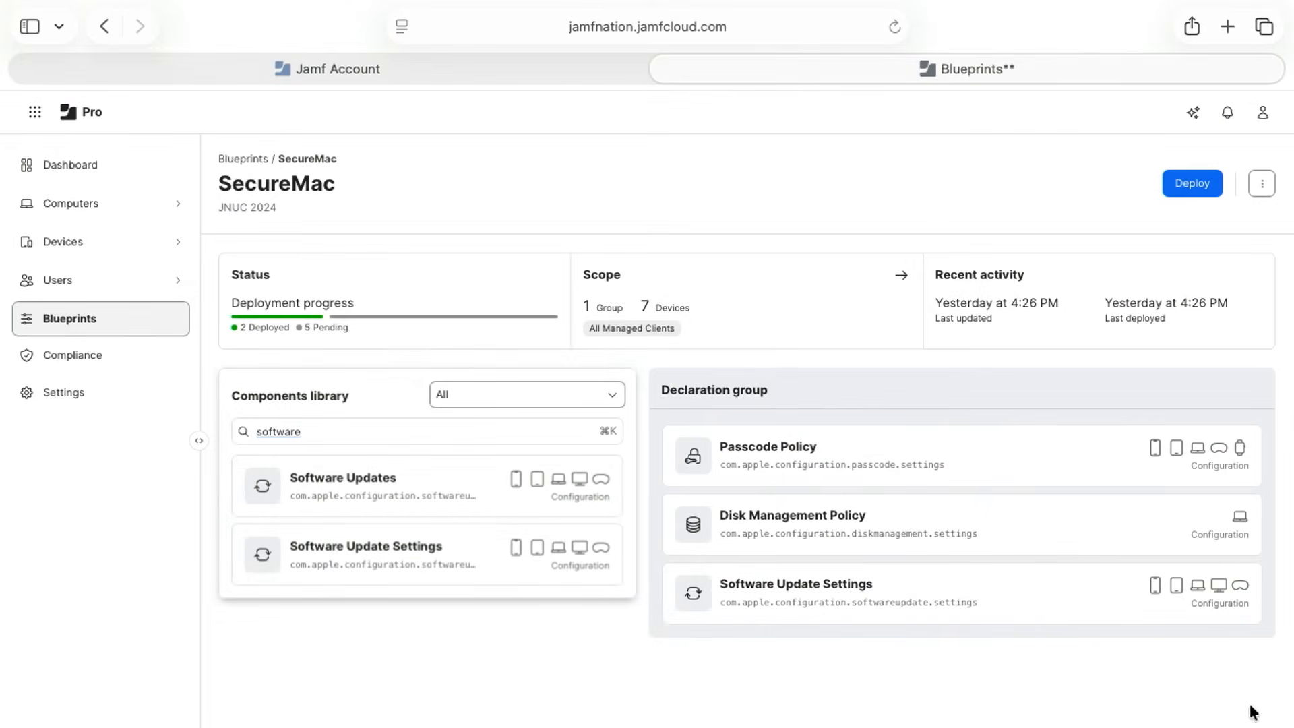
- In the Software Updates component, enforce the latest OS version 14 days after release
left_click(400, 488)
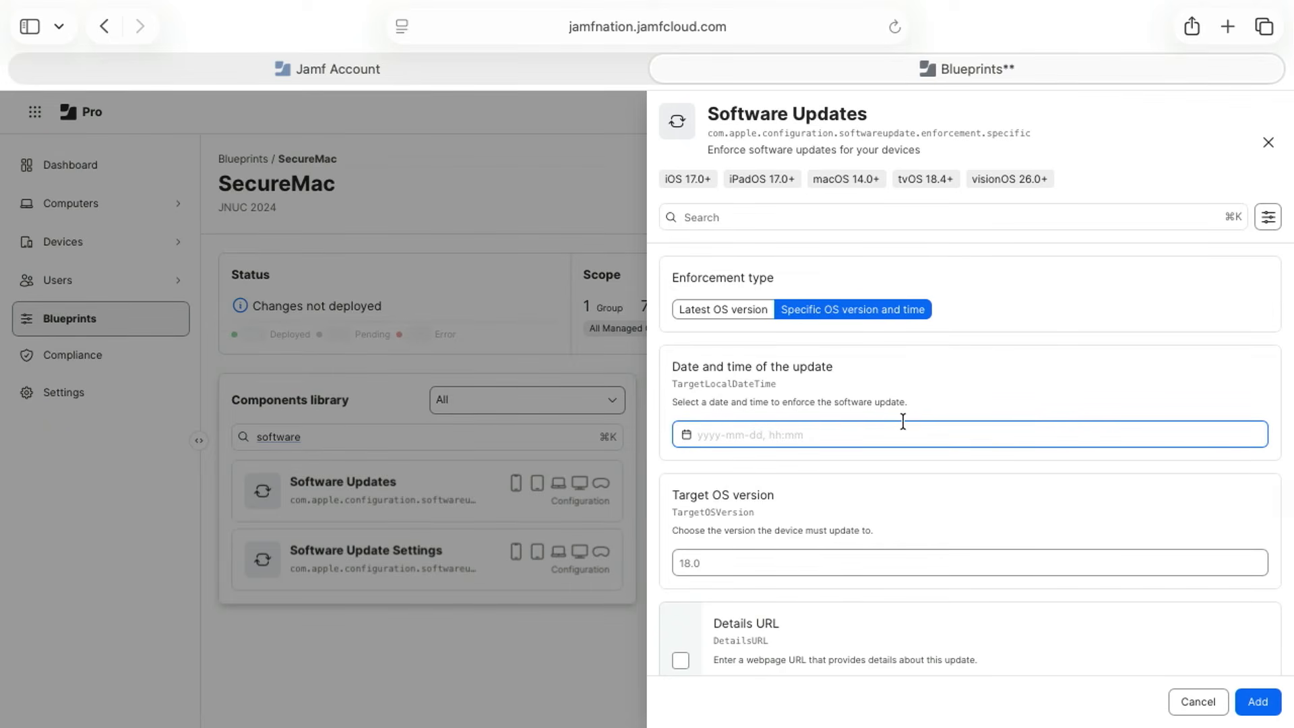
scroll(903, 422, "down", 1)
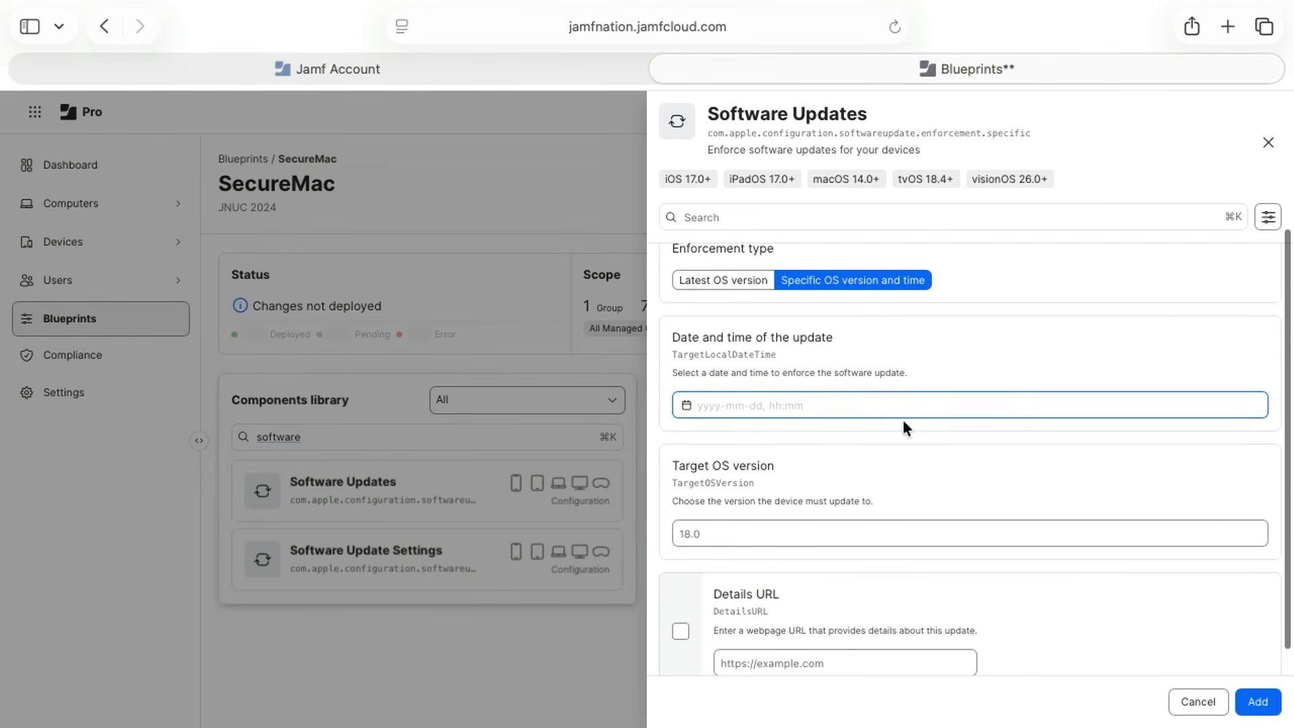
left_click(712, 281)
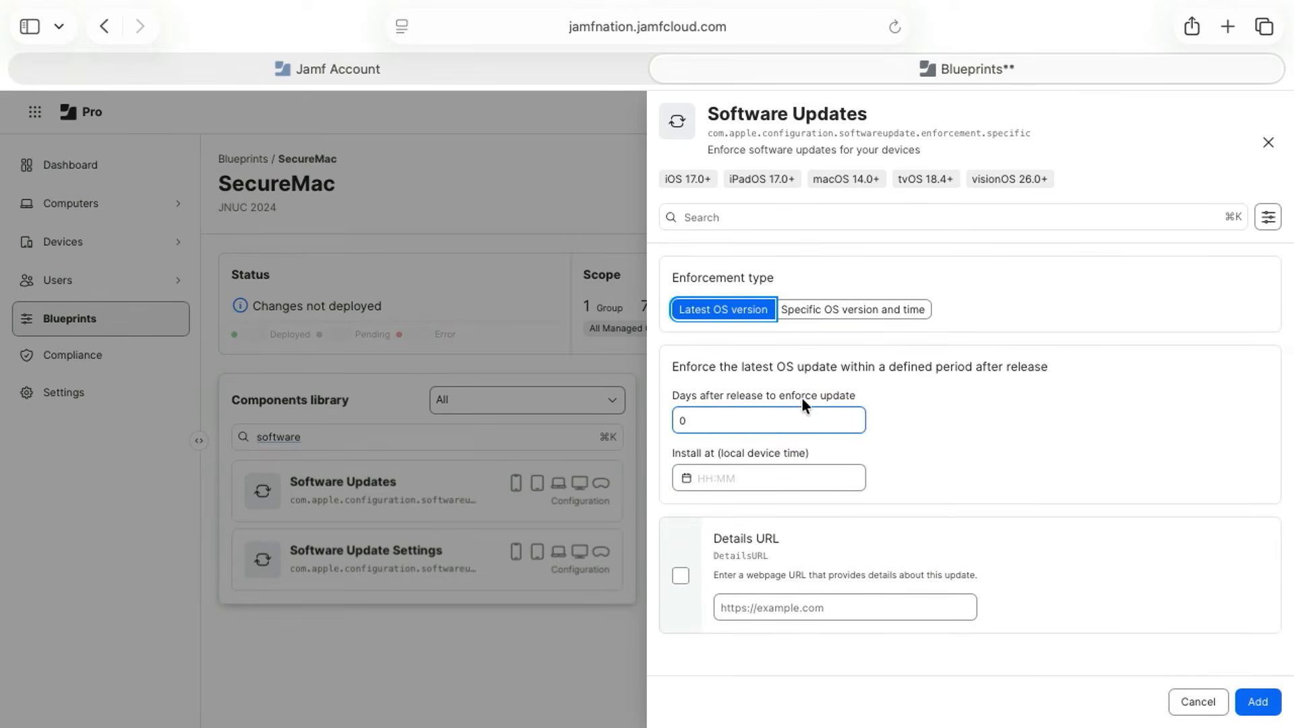
double_click(714, 424)
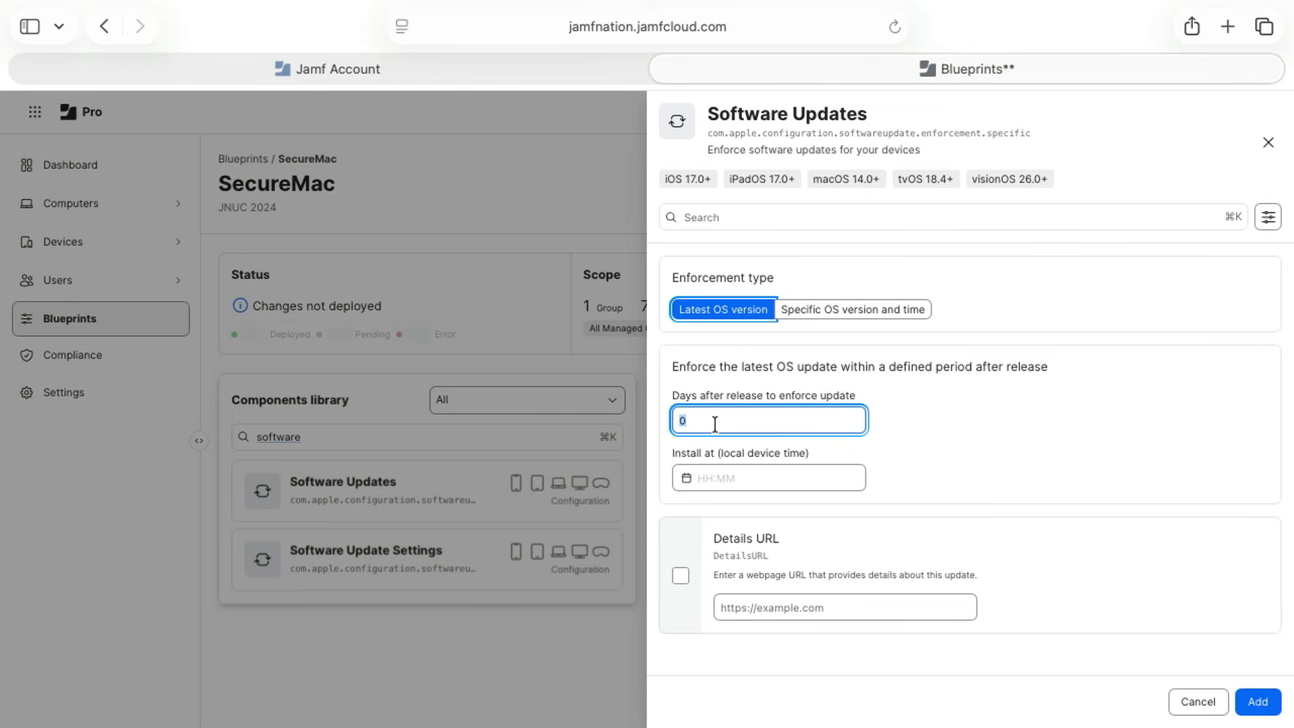
type("14")
- Set the local install time to 12:00 and add the Software Updates component to the blueprint
left_click(720, 479)
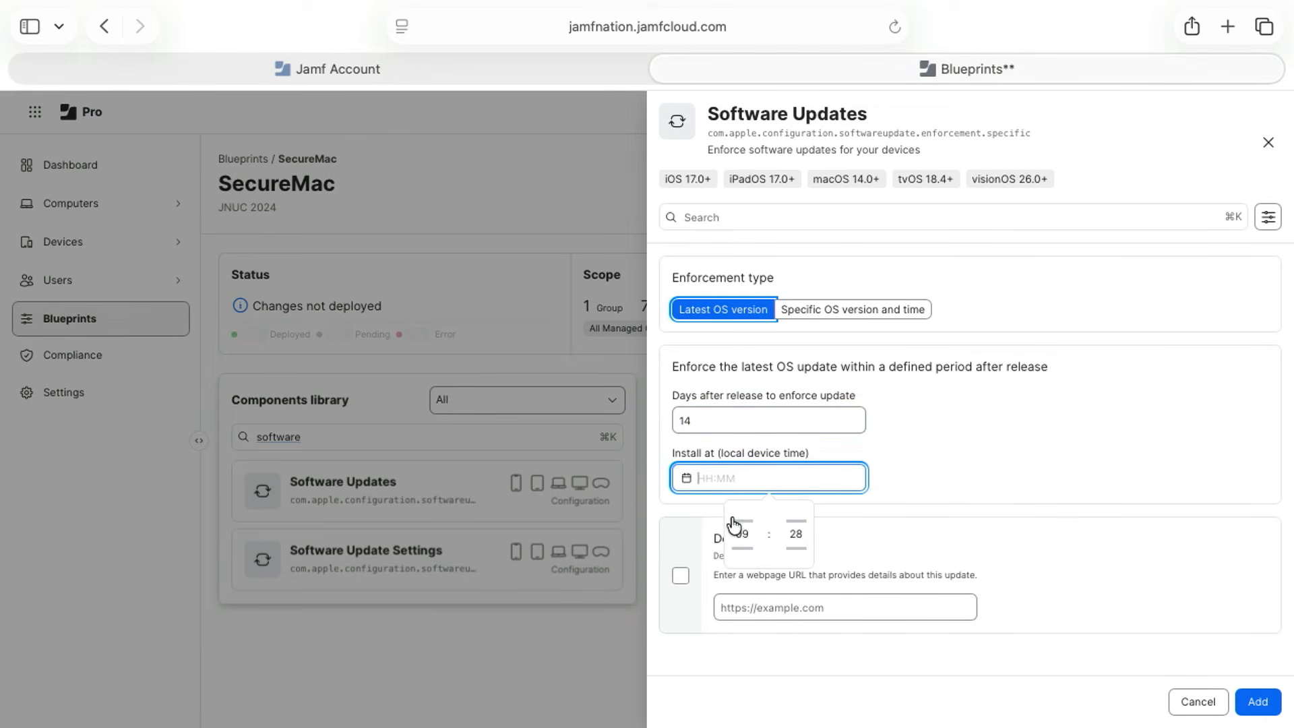
scroll(746, 632, "down", 1)
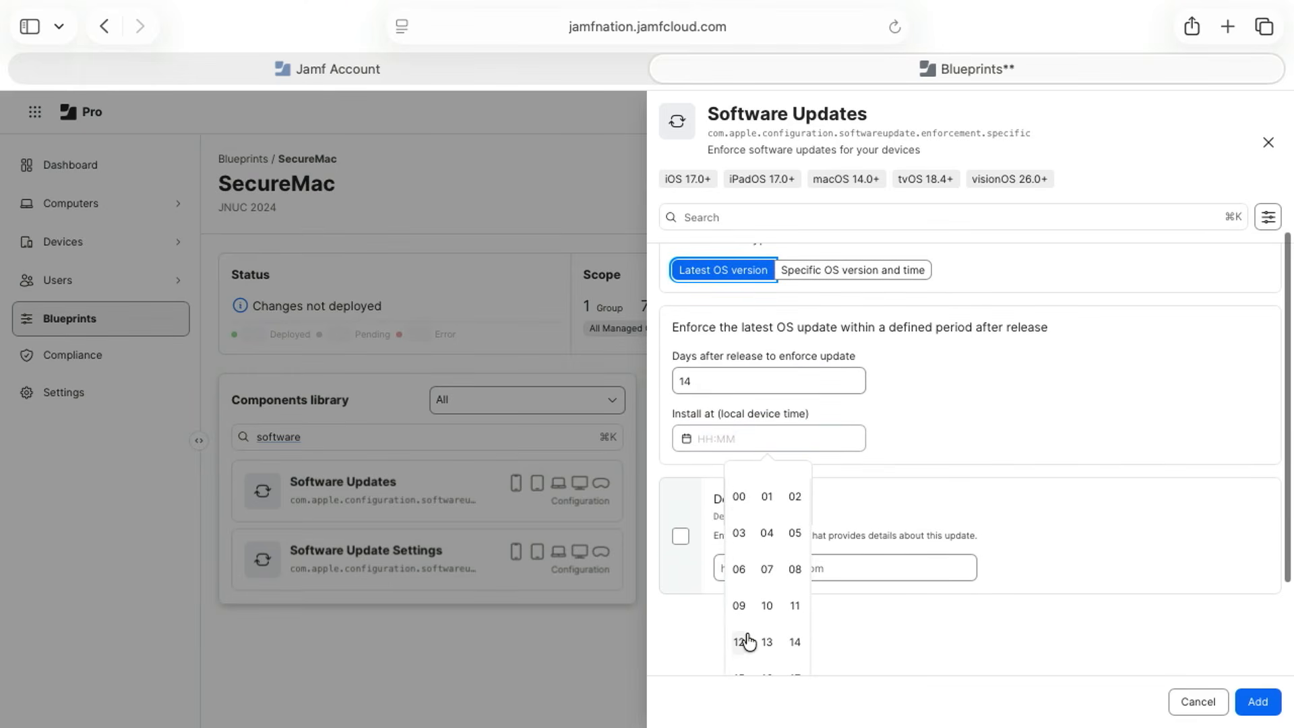
left_click(746, 639)
left_click(794, 539)
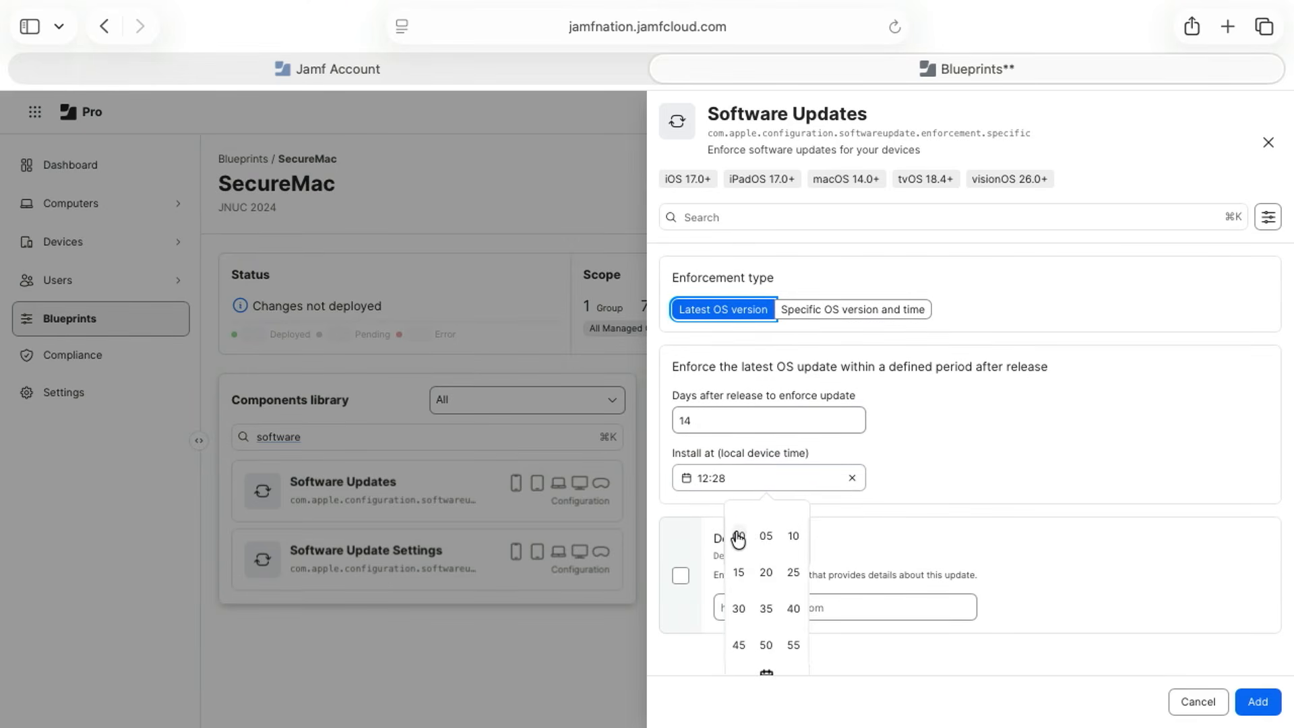
left_click(769, 536)
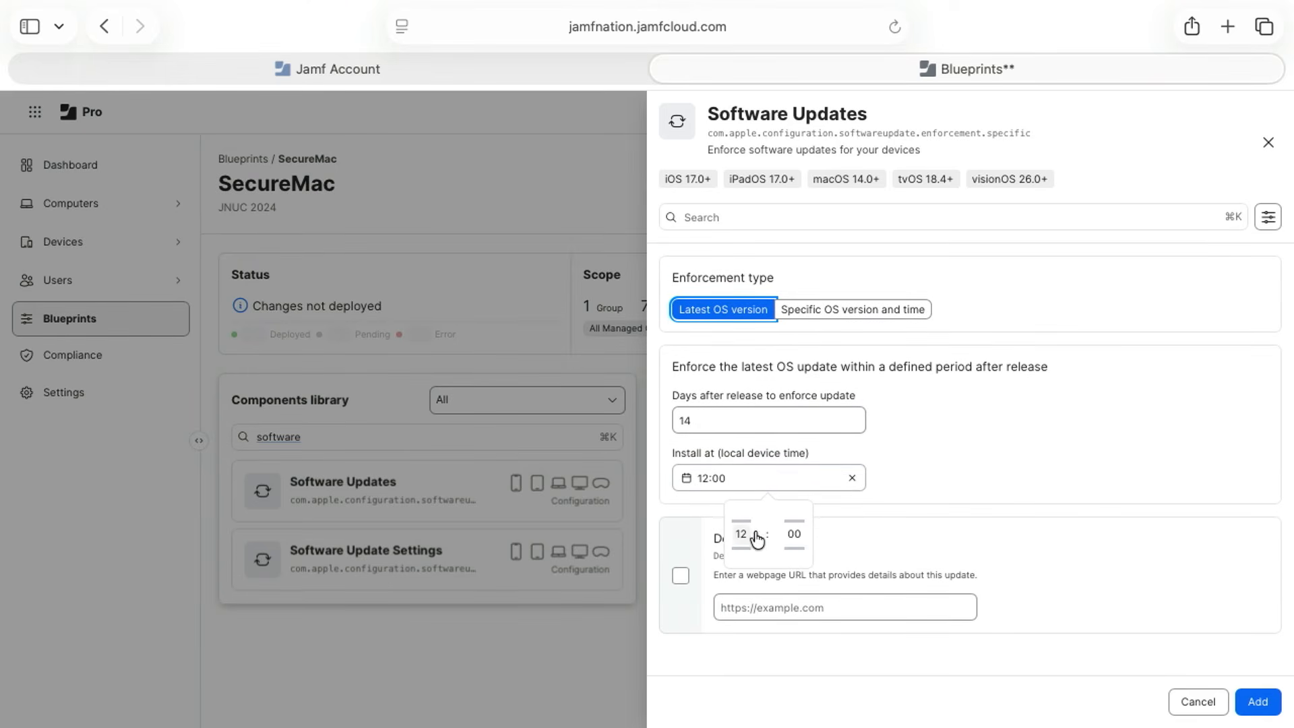
left_click(1127, 512)
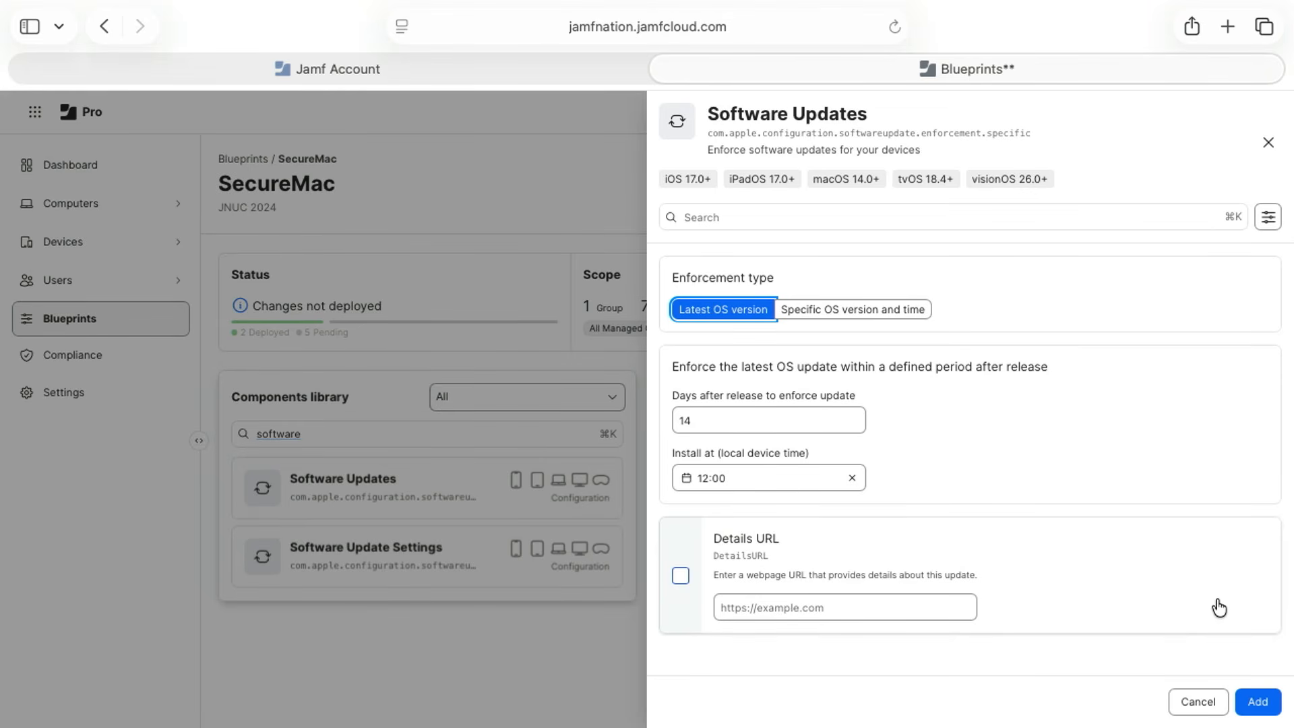
left_click(1255, 702)
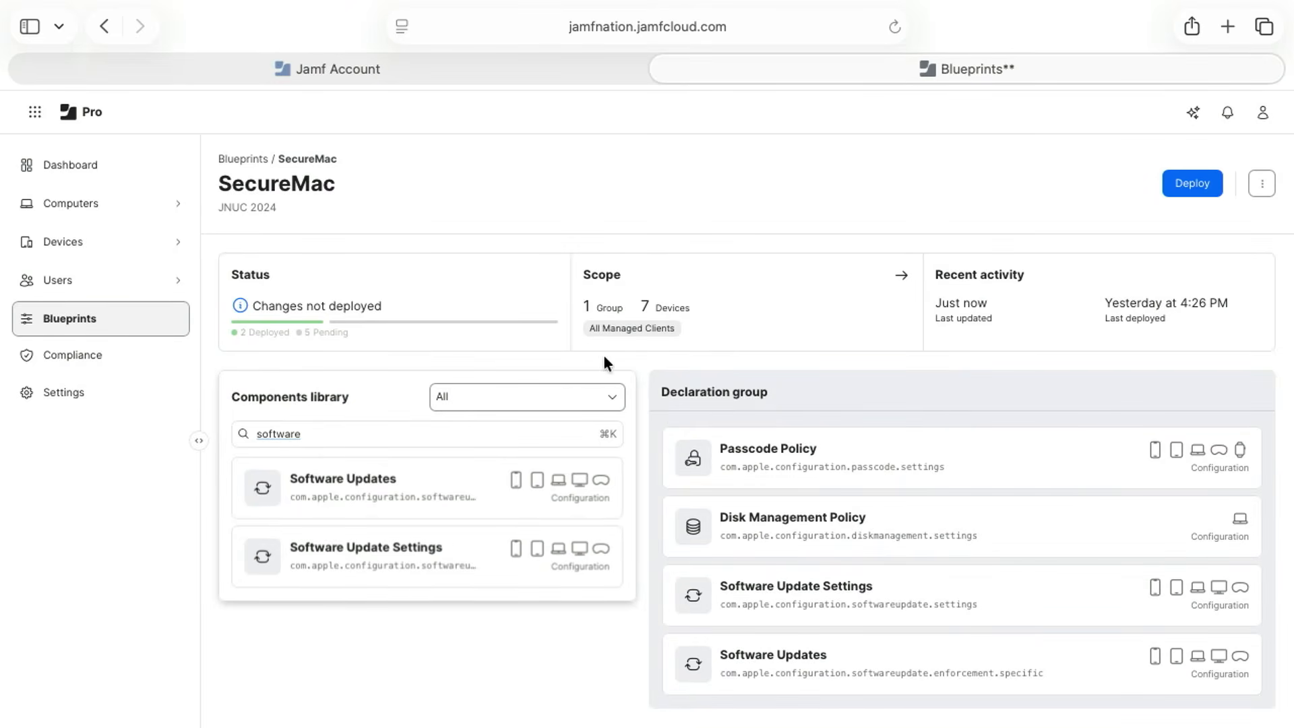
- Return to the list of blueprints and reopen the SecureMac blueprint
left_click(244, 160)
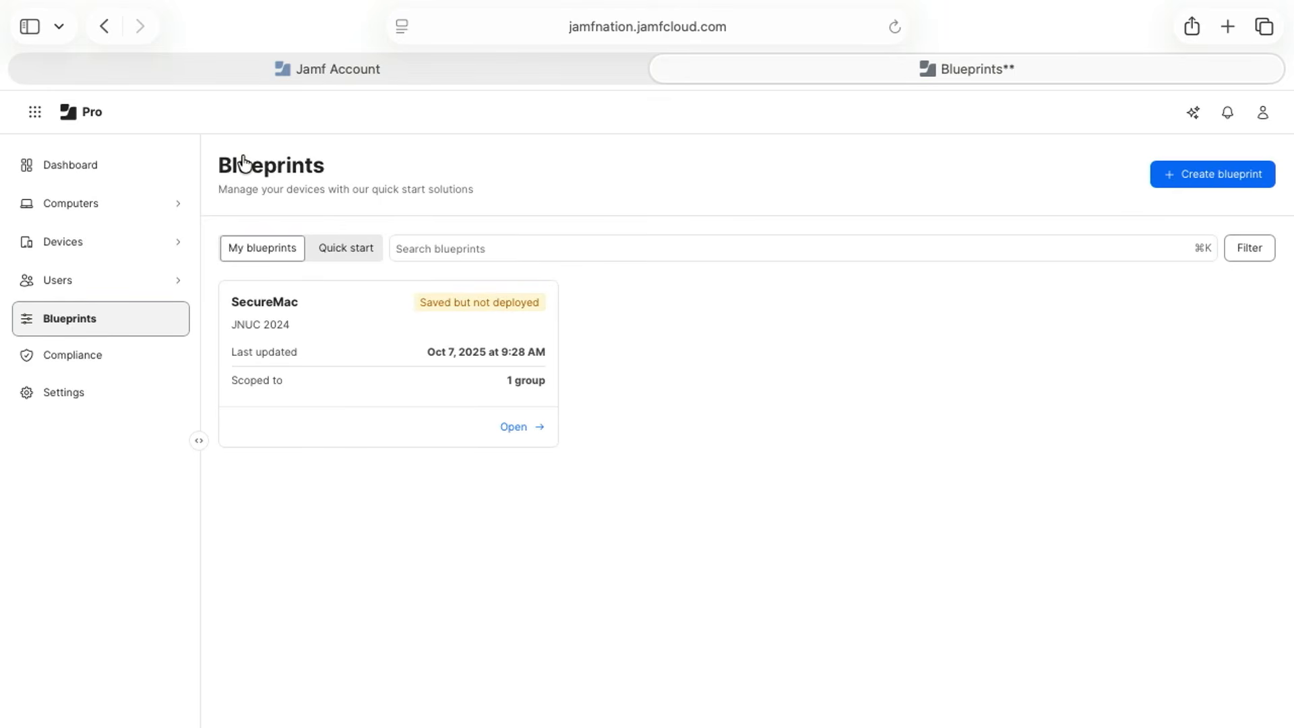
left_click(511, 427)
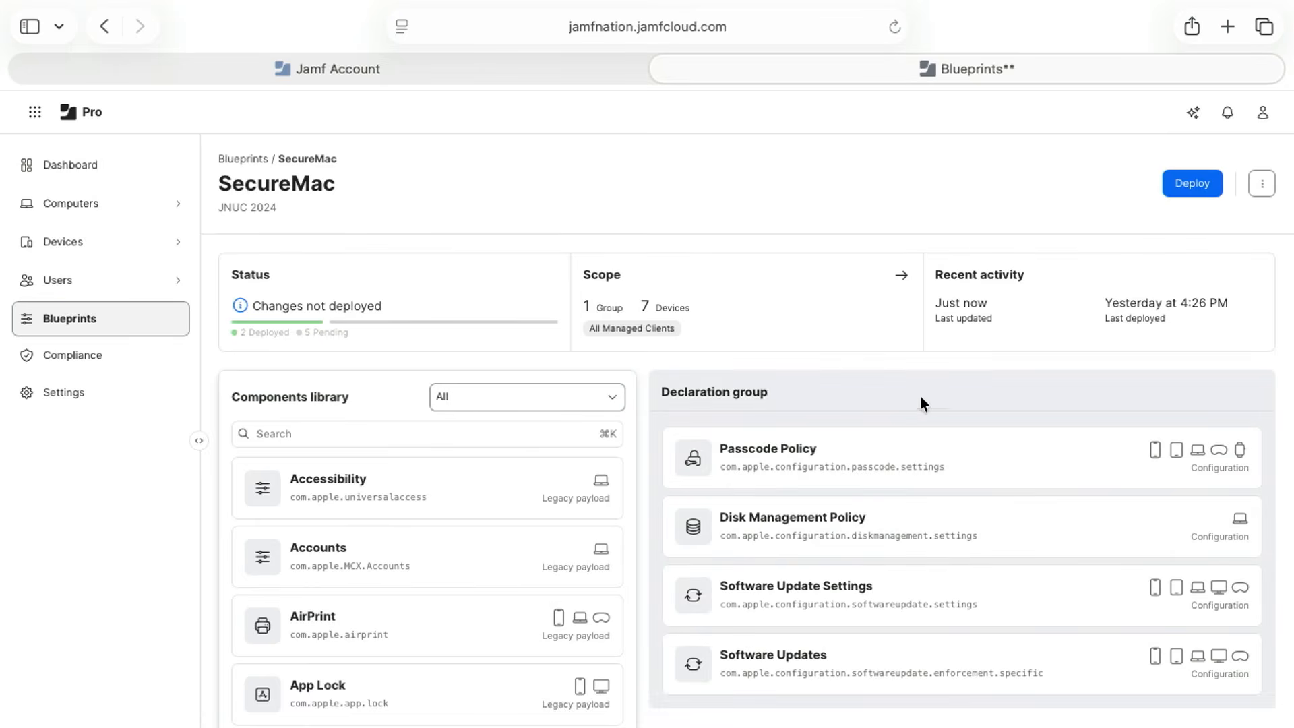